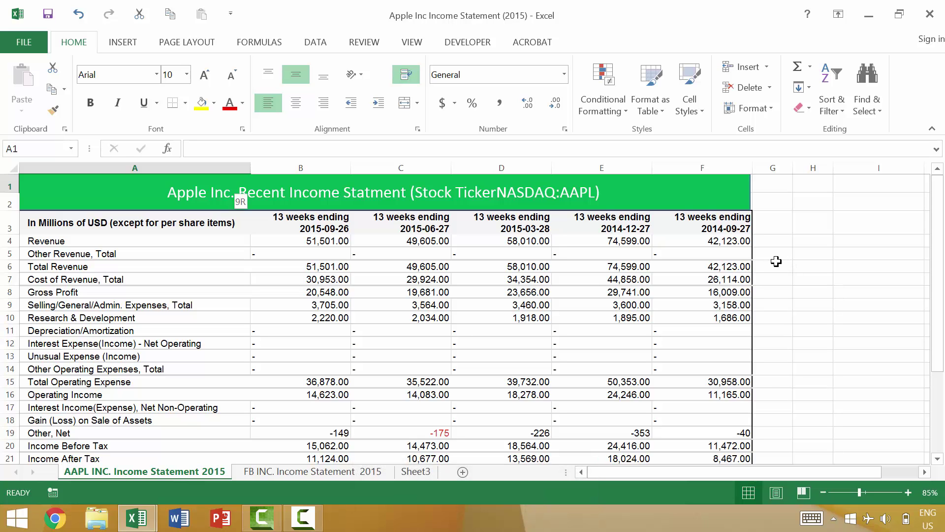
- Select the entire row 1, and select the entire row 7 from cell E7
key("shift+space")
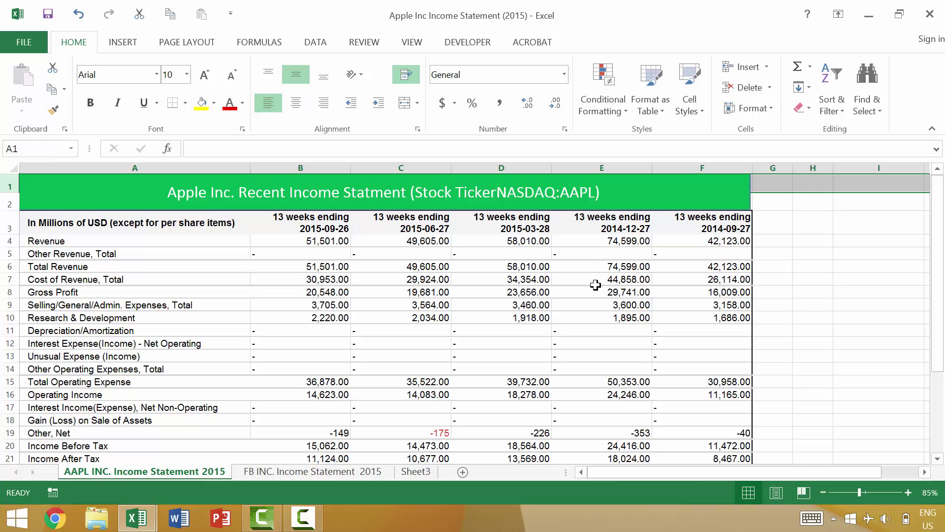
left_click(595, 285)
key("shift+space")
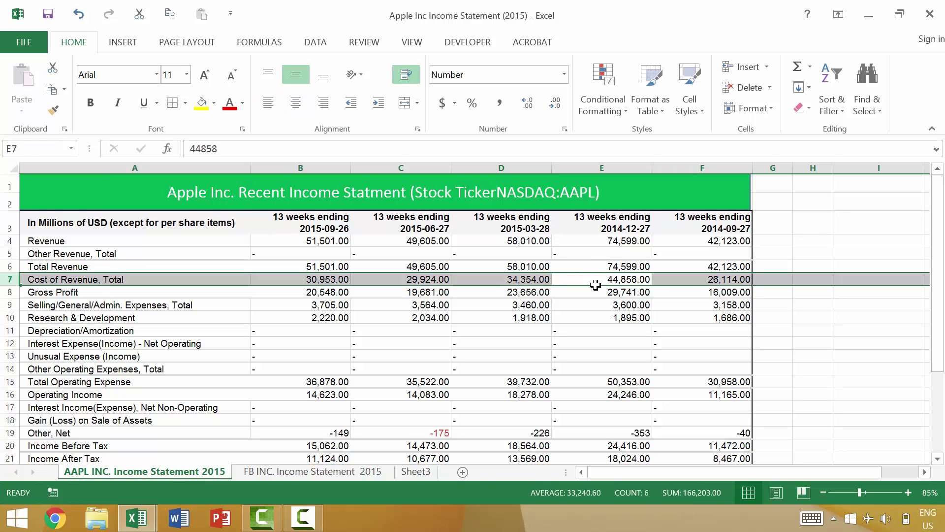
- Select the entire column E starting from cell E8, and release the selection by picking cell C5
left_click(576, 294)
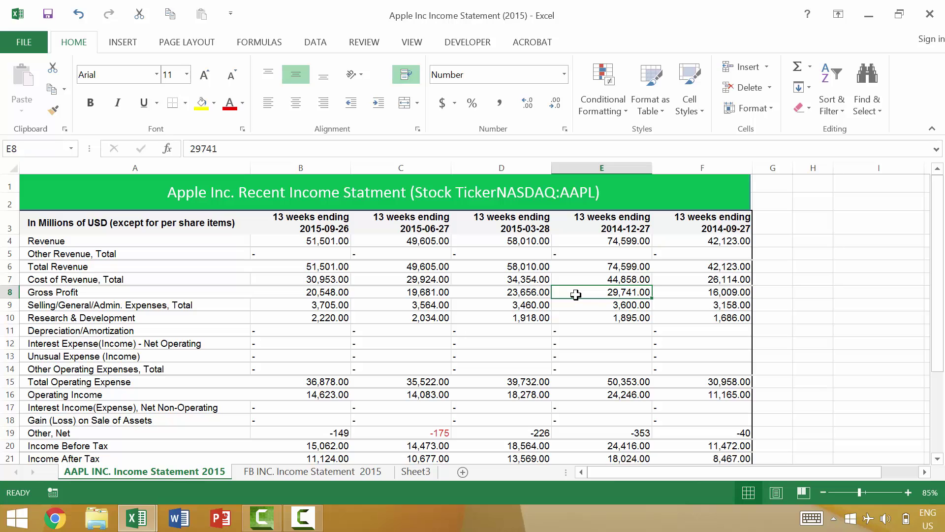
key("ctrl+space")
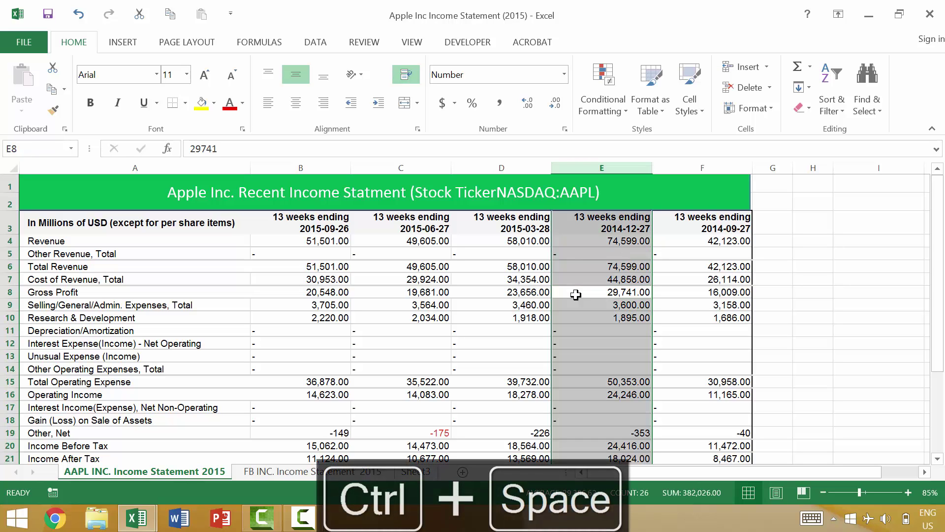
left_click(371, 252)
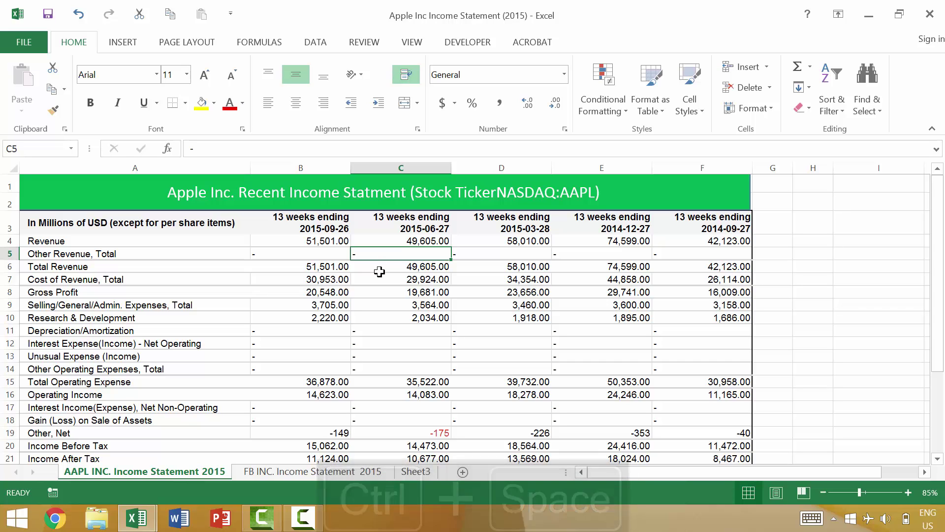
- Select the range A4:F14 and move the active cell through it, cell by cell, to B5
left_click_drag(187, 244, 689, 365)
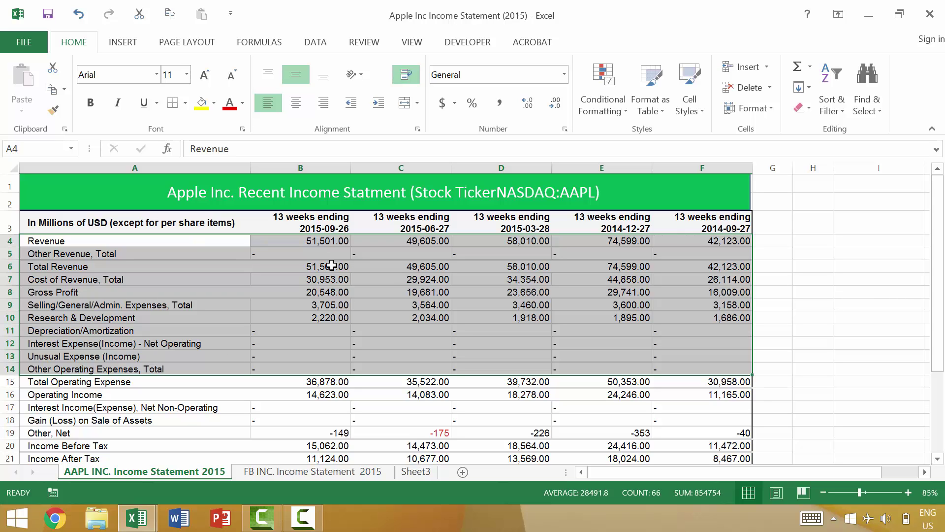
key("Tab")
key("Tab")
key("Tab")
key("Tab")
key("Tab")
key("Tab")
key("Tab")
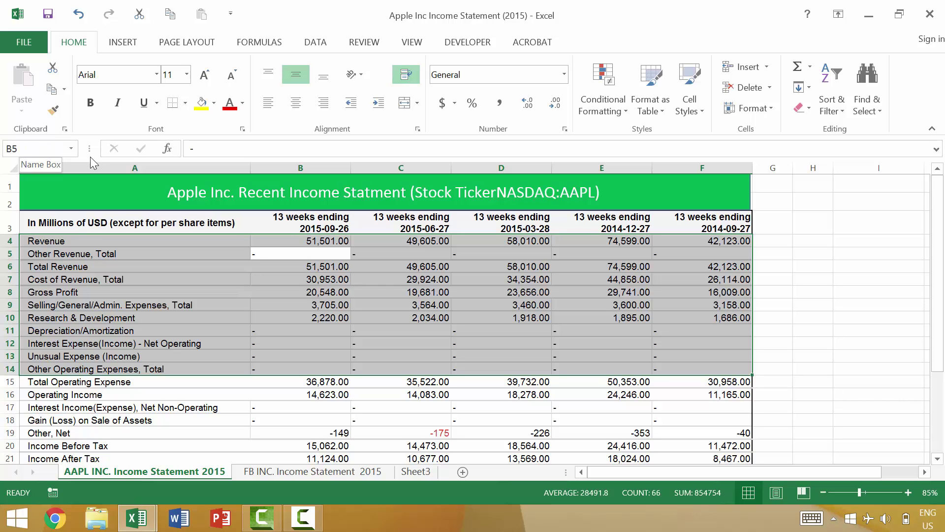
- Replace the selection with the range A11:E16, starting from E11, and advance the active cell within it to C12
left_click(285, 246)
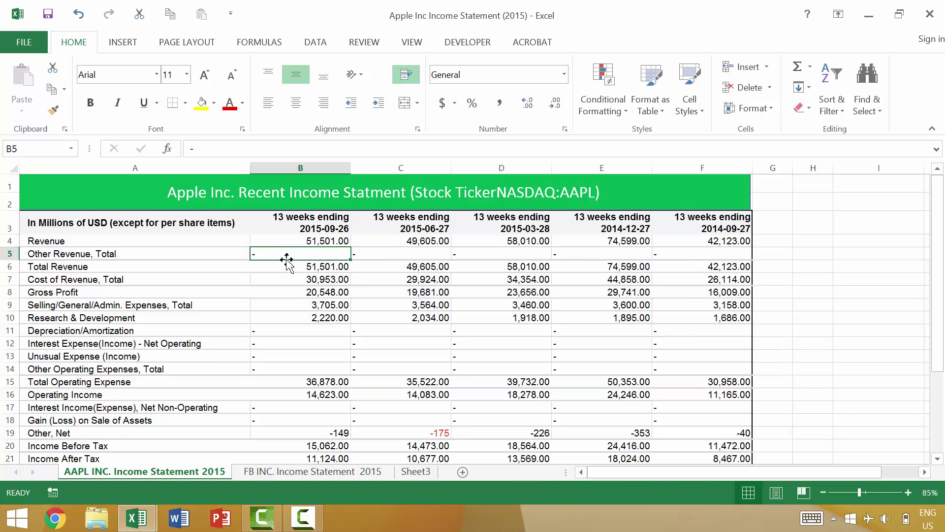
left_click(649, 329)
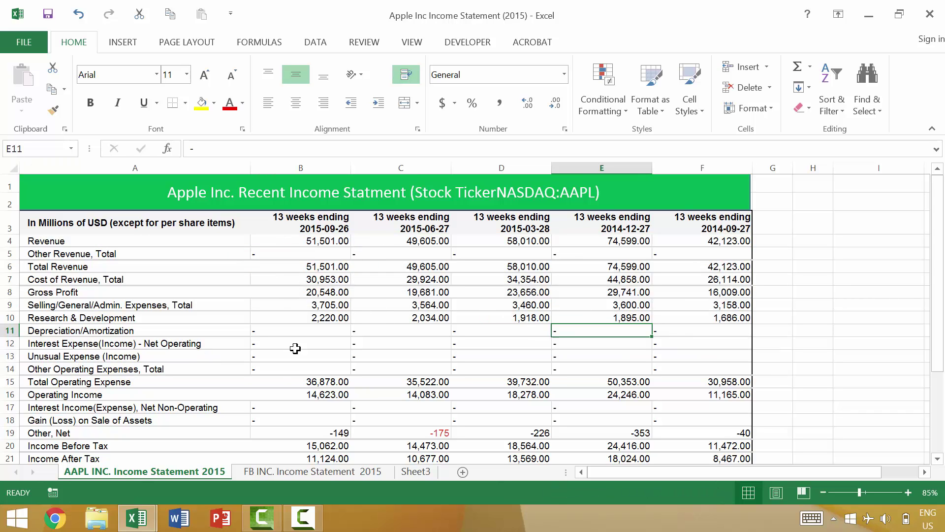
left_click(231, 395, "shift")
key("Tab")
key("Tab")
key("Tab")
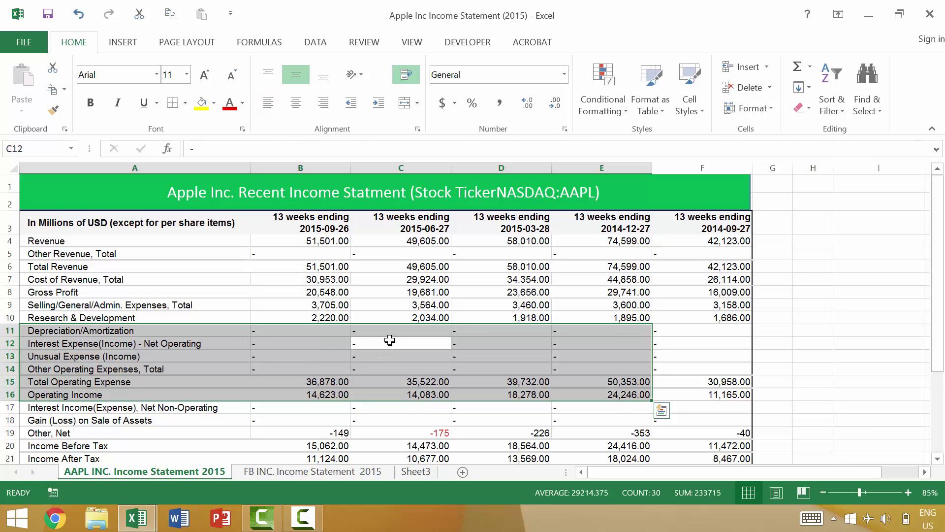
- Select the range from C12 to A5, and reduce the selection to the active cell C12
left_click(391, 343)
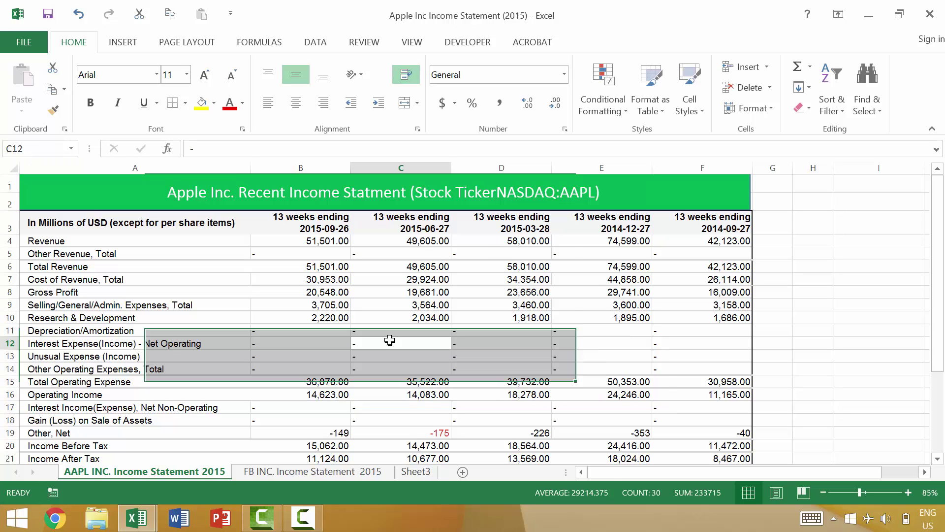
left_click(196, 260, "shift")
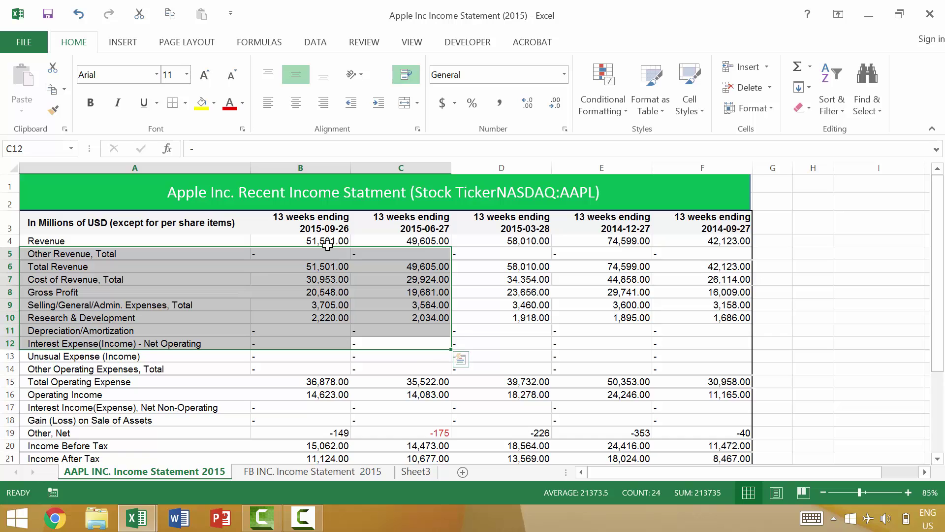
scroll(328, 245, "down", 7)
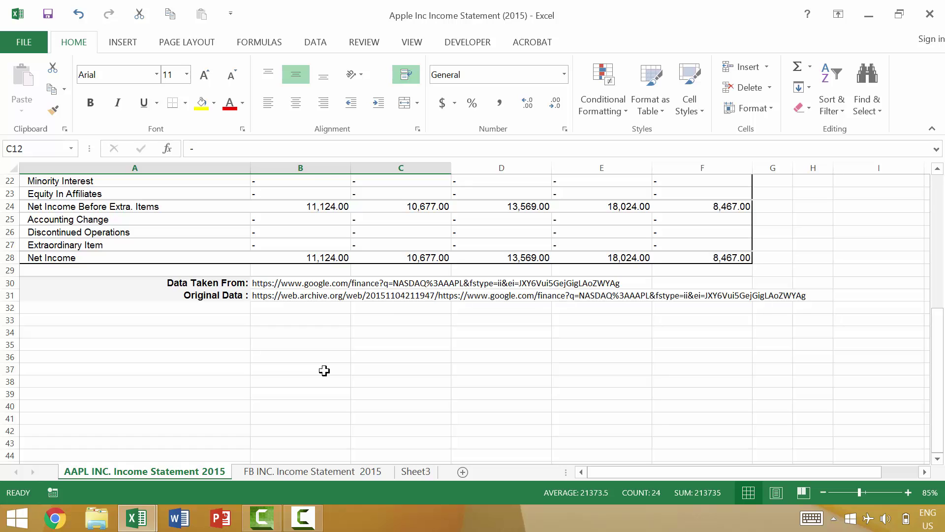
scroll(324, 370, "up", 6)
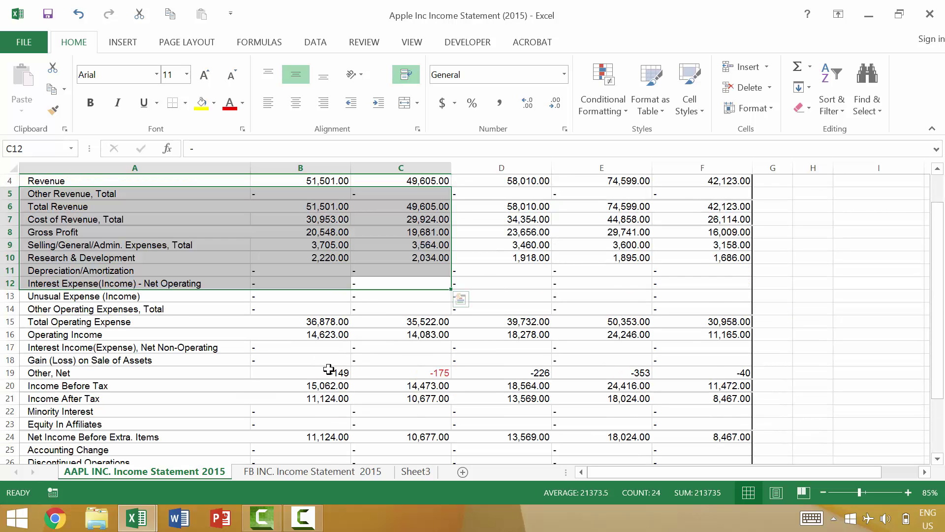
scroll(329, 369, "down", 3)
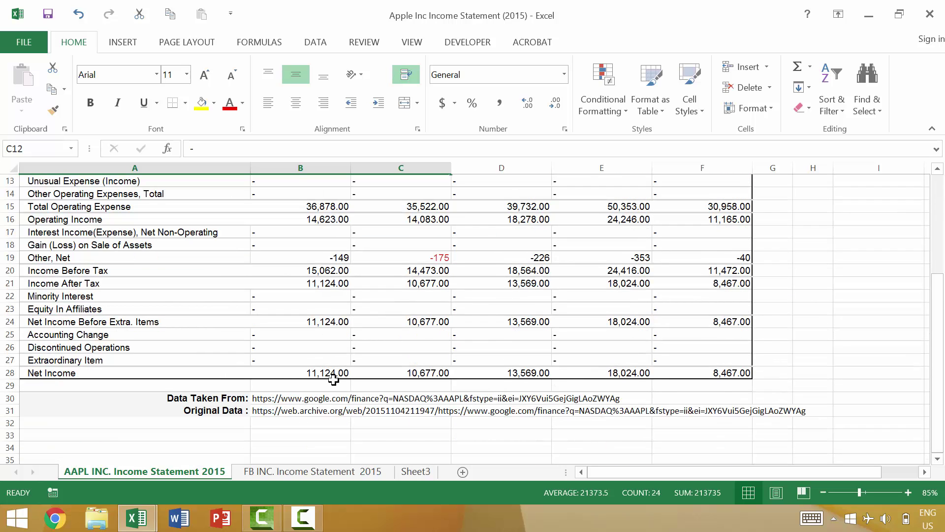
scroll(334, 379, "up", 1)
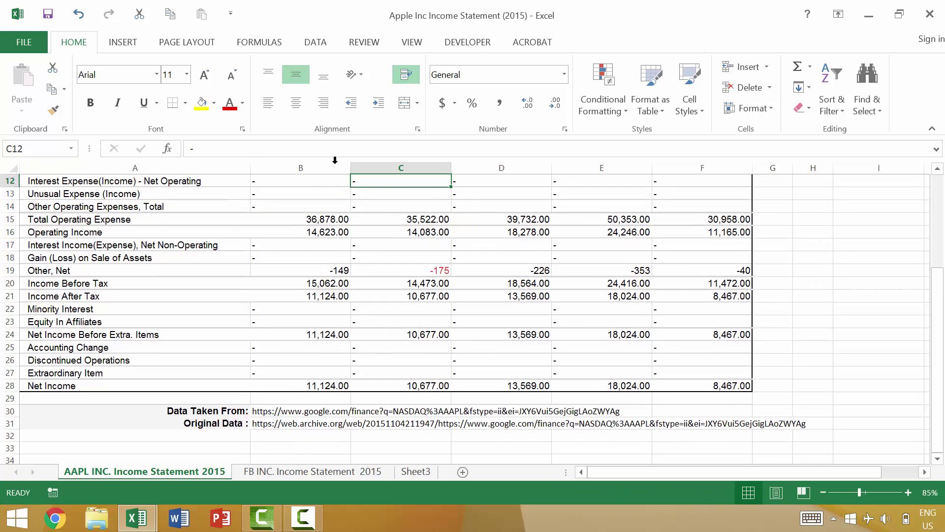
scroll(232, 235, "up", 4)
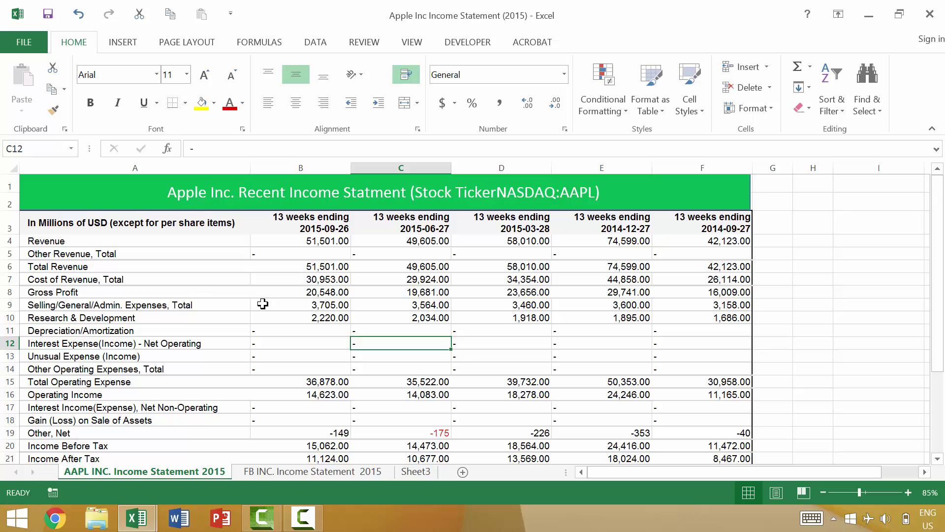
- Extend the selection from C12 to A8, bring the active cell back into view from further down, and collapse the selection to C12
left_click(202, 293, "shift")
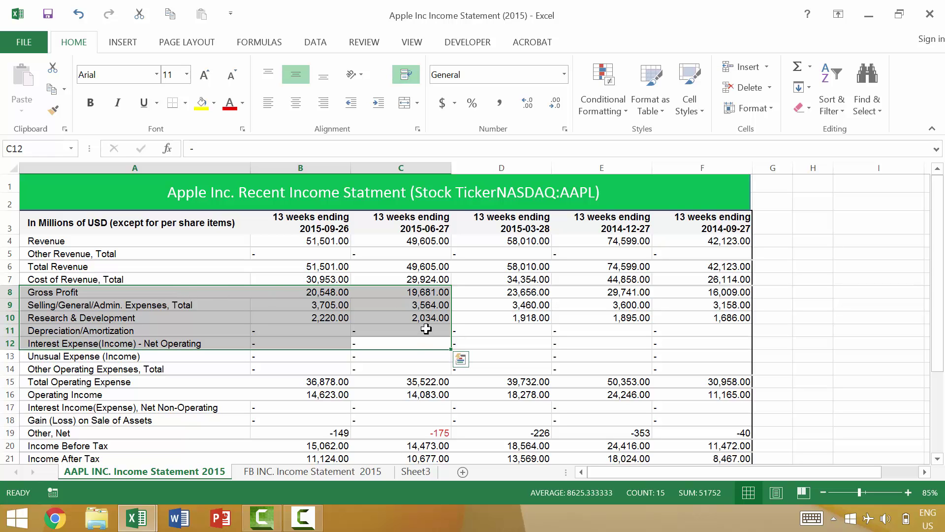
scroll(427, 329, "down", 5)
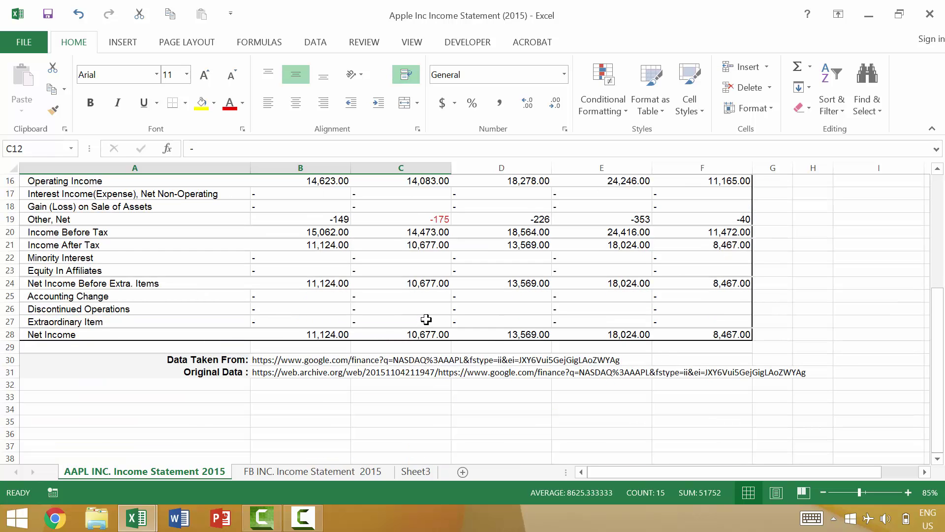
scroll(426, 320, "down", 1)
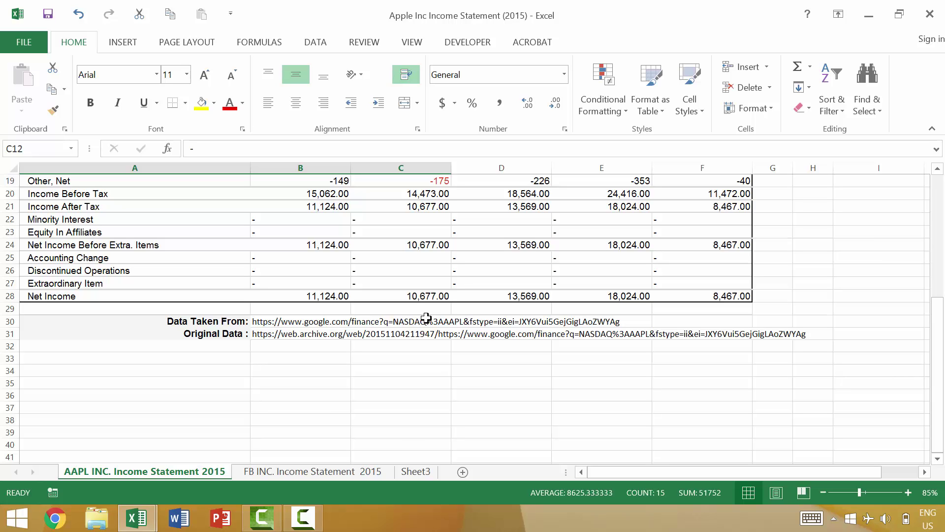
key("ctrl+BackSpace")
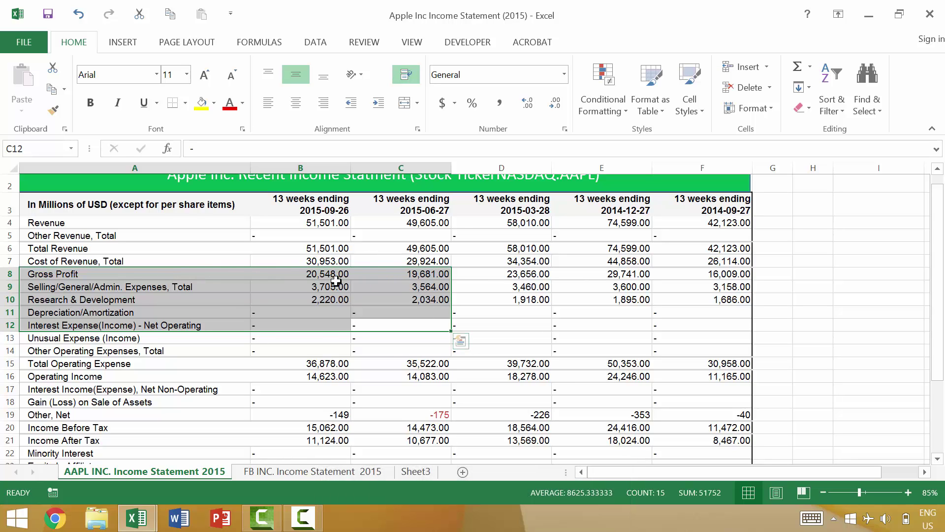
key("shift+BackSpace")
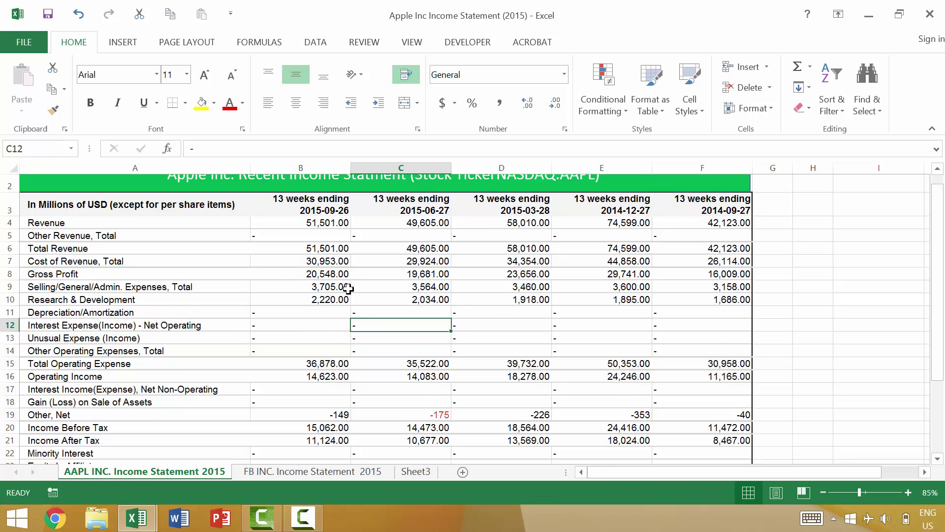
- Extend the selection from C12 to A9, and return to the active cell from the rows below the table while keeping the range selected
scroll(189, 258, "down", 3)
scroll(188, 258, "up", 3)
left_click(212, 293, "shift")
scroll(214, 306, "down", 7)
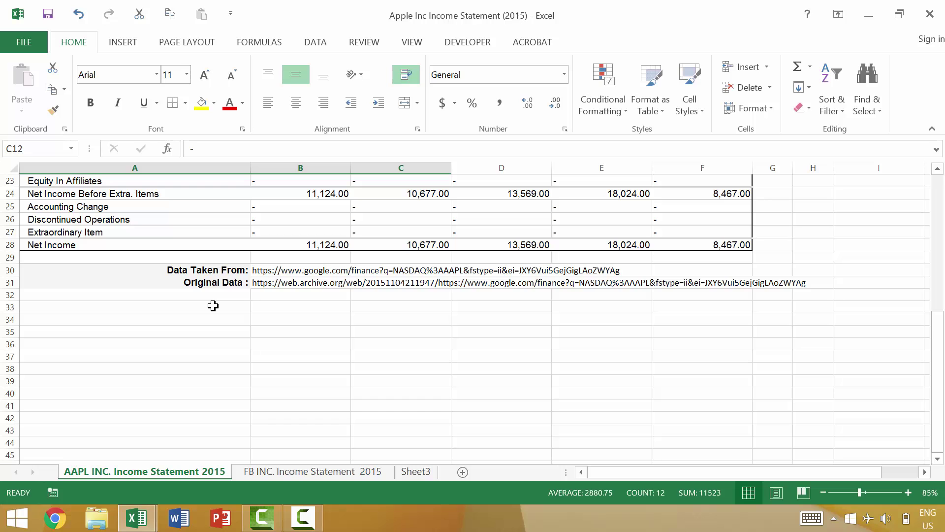
key("ctrl+Return")
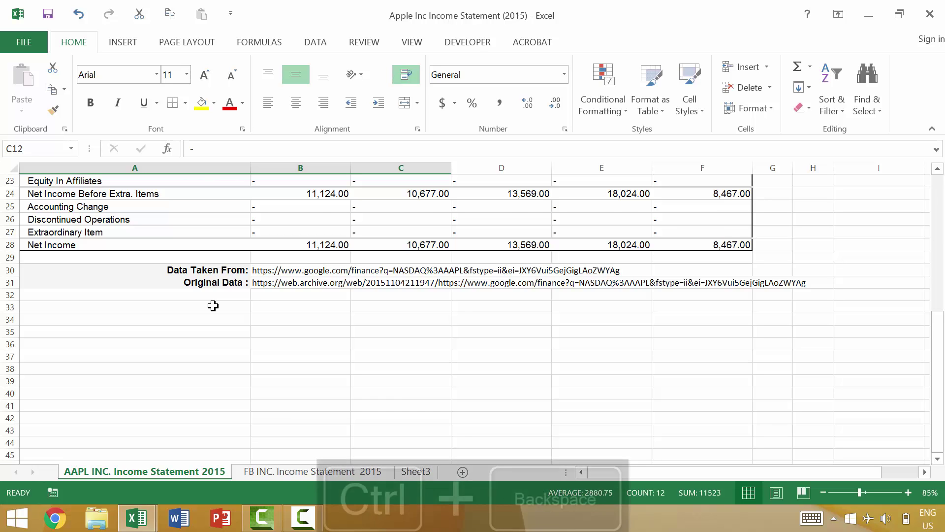
key("ctrl+BackSpace")
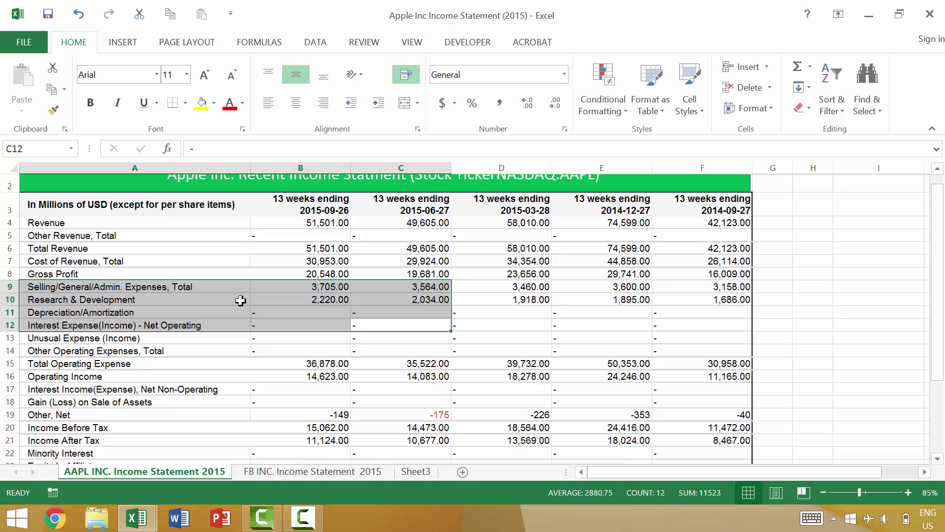
- Select the range A3:F21 and cycle the active cell repeatedly around its four corners, finishing at A3
left_click(153, 204)
left_click(714, 438, "shift")
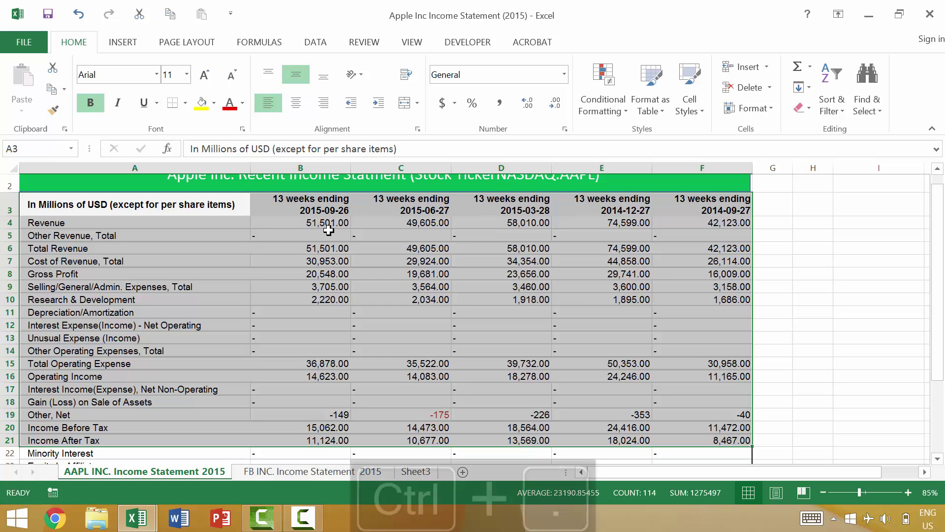
key("ctrl+period")
key("ctrl+period")
key("ctrl+period")
key("ctrl+period")
key("ctrl+period")
key("ctrl+period")
key("ctrl+period")
key("ctrl+period")
key("ctrl+period")
key("ctrl+period")
key("ctrl+period")
key("ctrl+period")
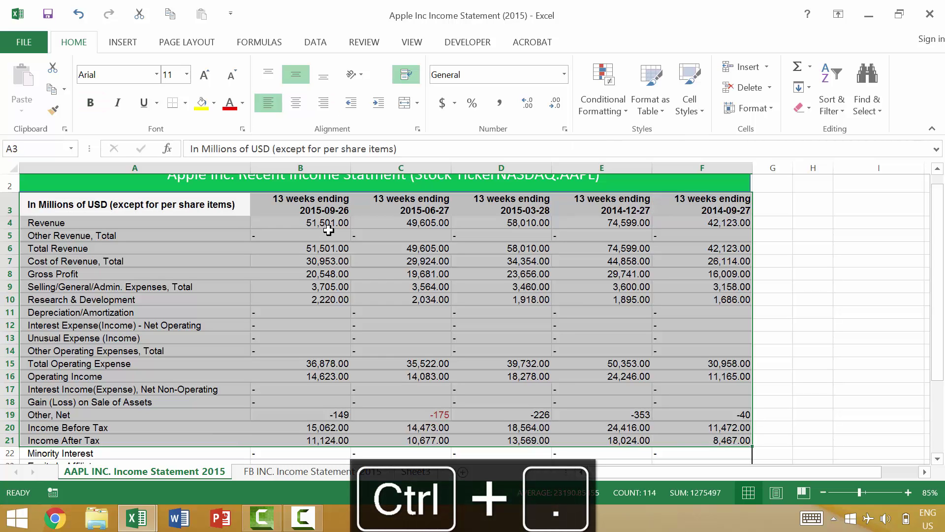
key("ctrl+period")
key("ctrl+period")
key("ctrl+period")
key("ctrl+period")
key("ctrl+period")
key("ctrl+period")
key("ctrl+period")
key("ctrl+period")
key("ctrl+period")
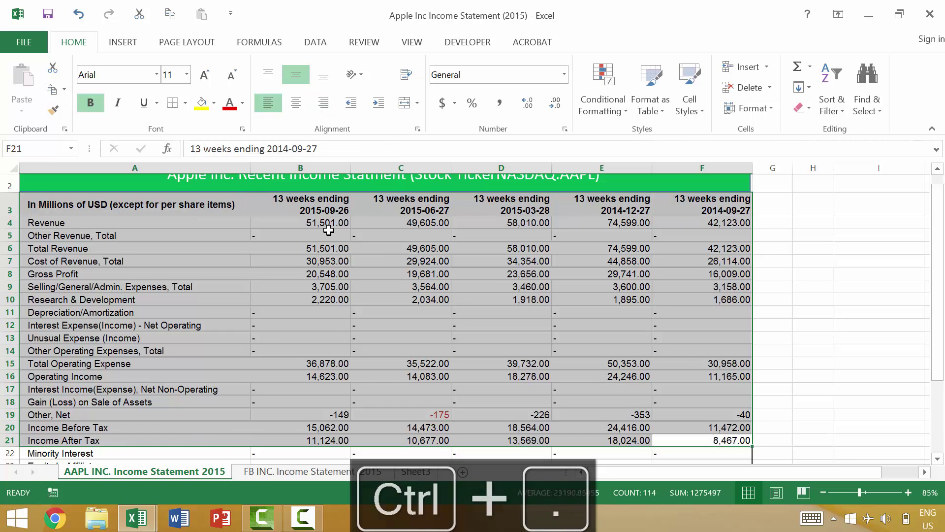
key("ctrl+period")
key("ctrl+period")
key("ctrl+period")
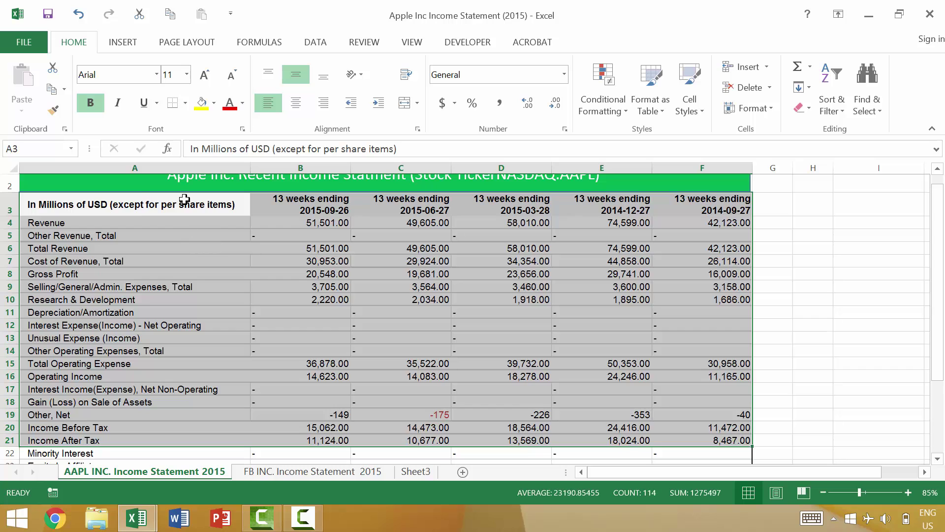
- Select the range B3:B21 and switch the active cell back and forth between its first and last cells
left_click(309, 205)
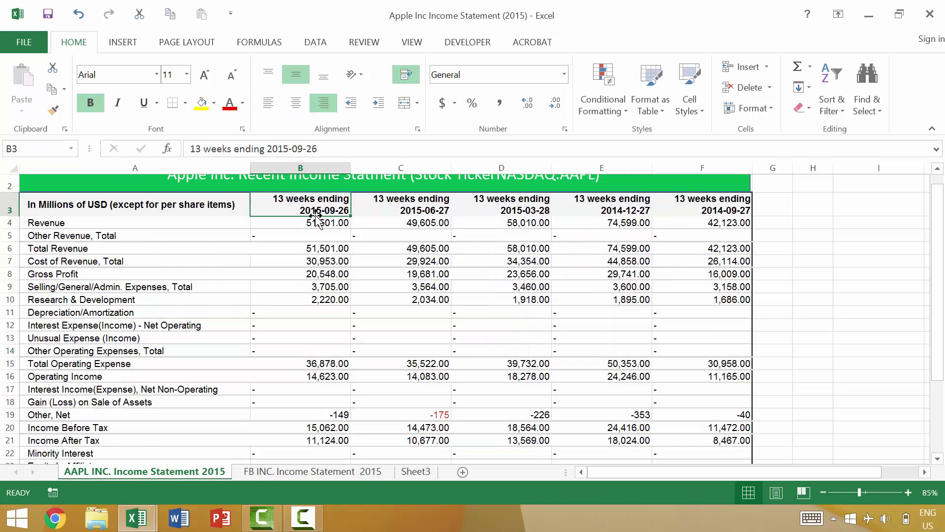
left_click(315, 440, "shift")
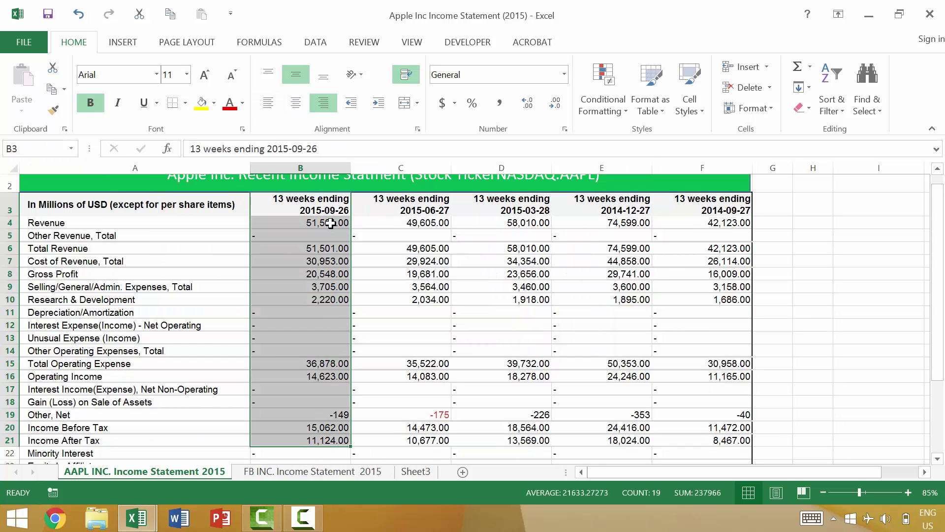
key("ctrl+period")
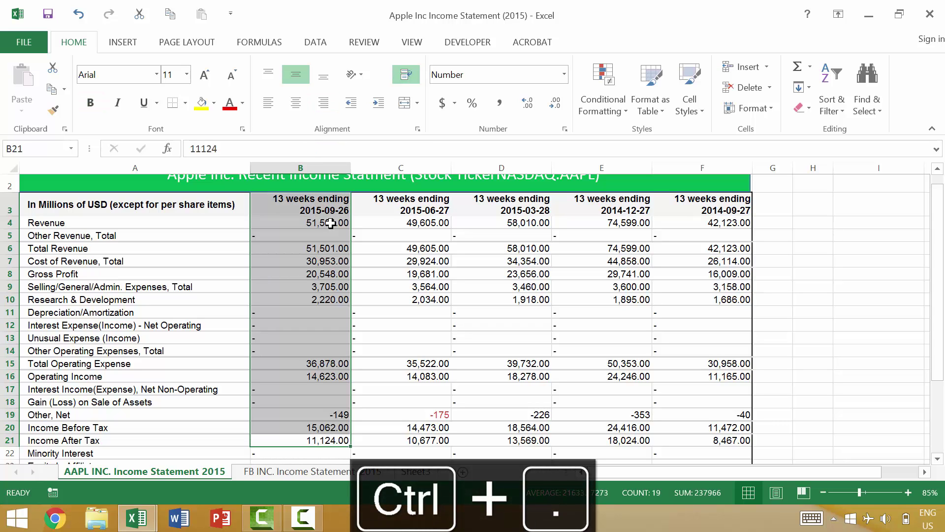
key("ctrl+period")
key("ctrl+period")
key("ctrl+period")
key("ctrl+period")
- Select the Total Revenue range A6:F6 and alternate the active cell between its two ends, finishing at F6
left_click(79, 248)
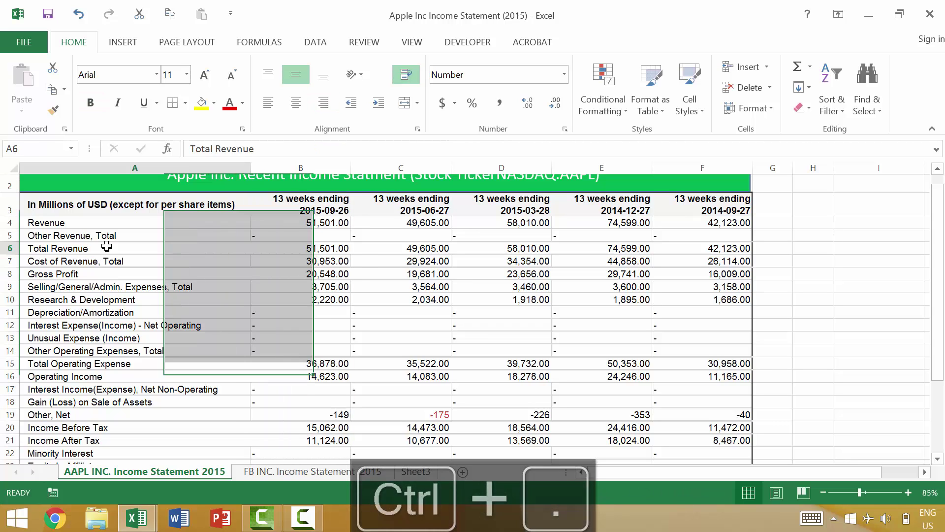
left_click(726, 252, "shift")
key("ctrl+period")
key("ctrl+period")
key("ctrl+period")
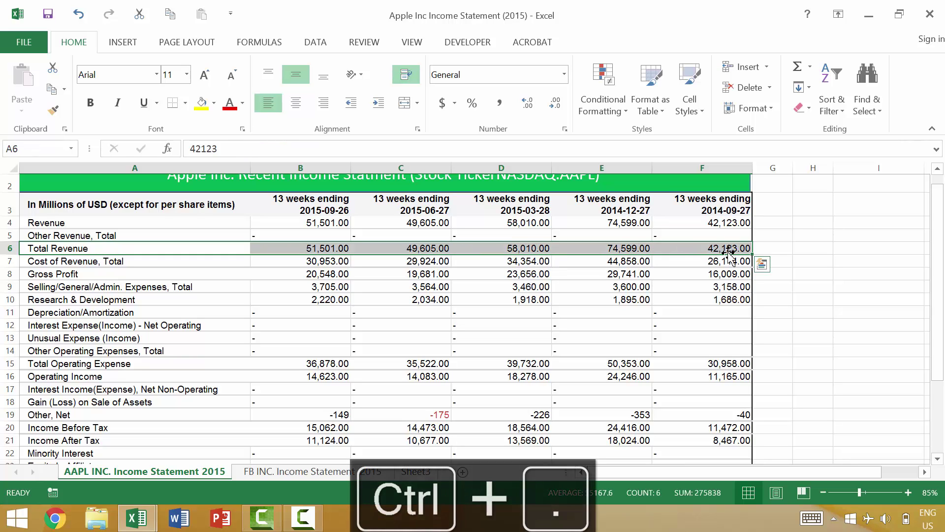
key("ctrl+period")
key("ctrl+period")
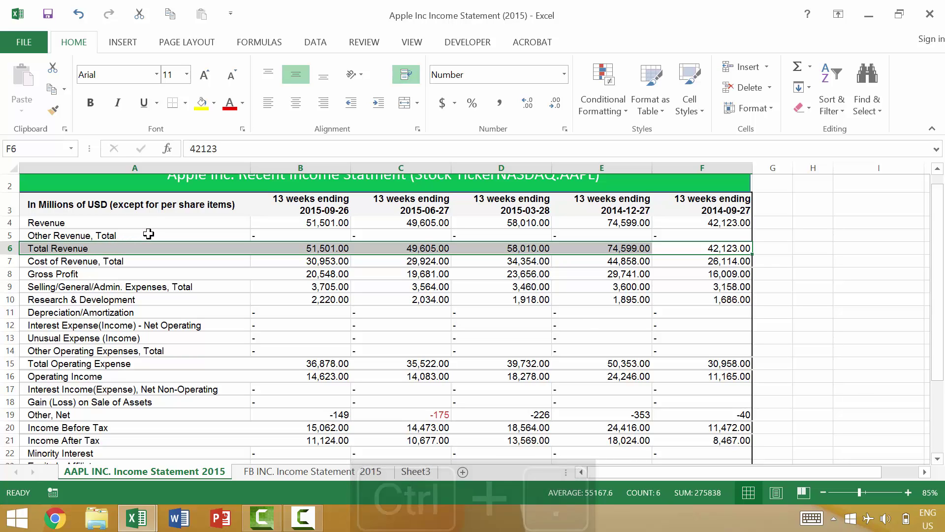
- Select the range A3:F12 and advance the active cell down column A and on into column B, stopping at B8
left_click(137, 219)
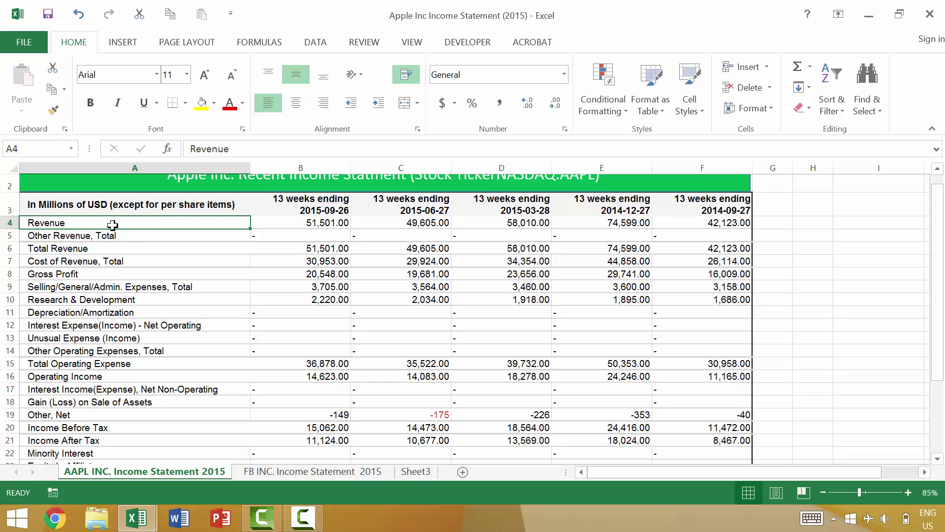
left_click(110, 204)
left_click(726, 325, "shift")
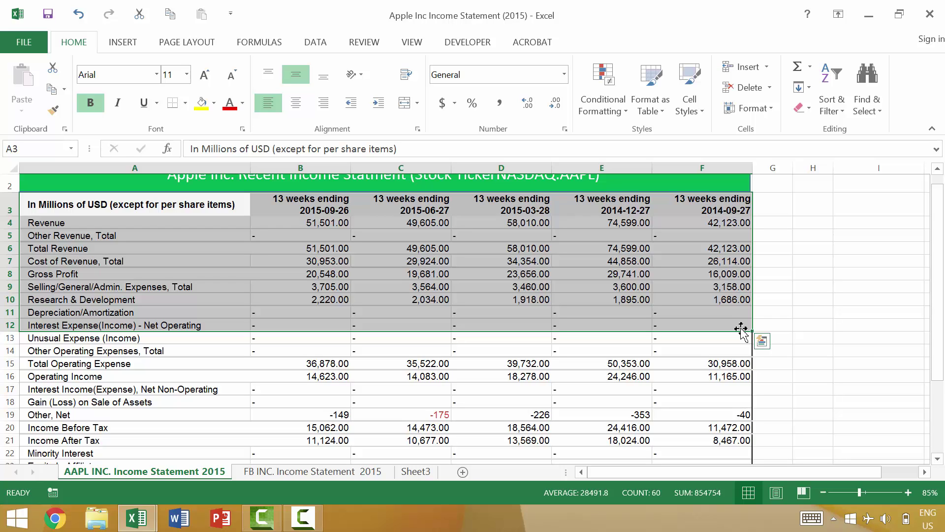
key("Return")
key("Return")
key("Return")
key("Return")
key("Return")
key("Return")
key("Return")
key("Return")
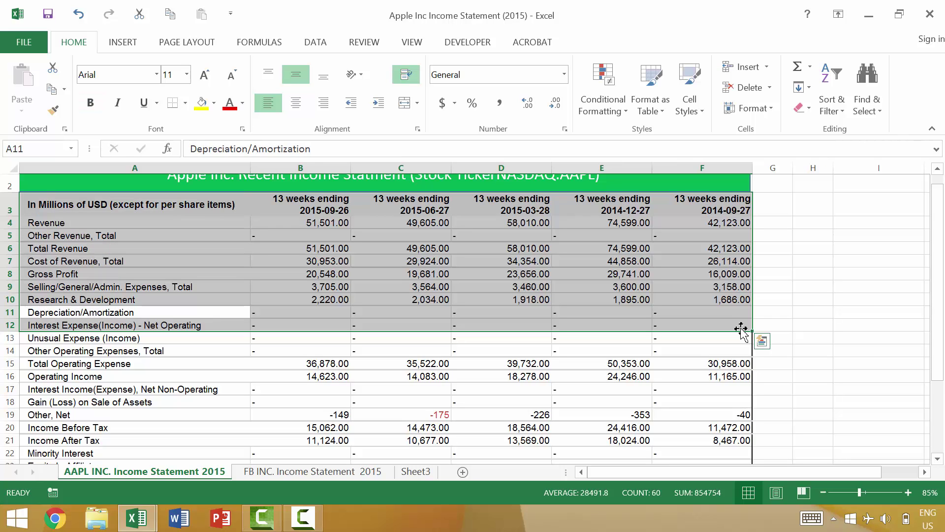
key("Return")
key("Return")
key("Return")
key("Return")
key("Return")
key("Return")
key("Return")
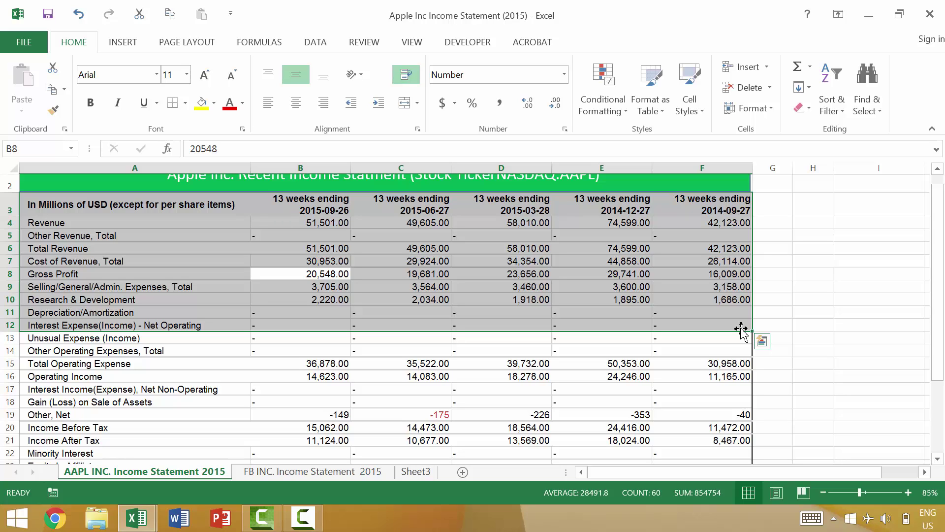
- Move the active cell backward up the columns of the selected range, past A3 and around to column F, stopping at F6
key("shift+Return")
key("shift+Return")
key("shift+Return")
key("shift+Return")
key("shift+Return")
key("shift+Return")
key("shift+Return")
key("shift+Return")
key("shift+Return")
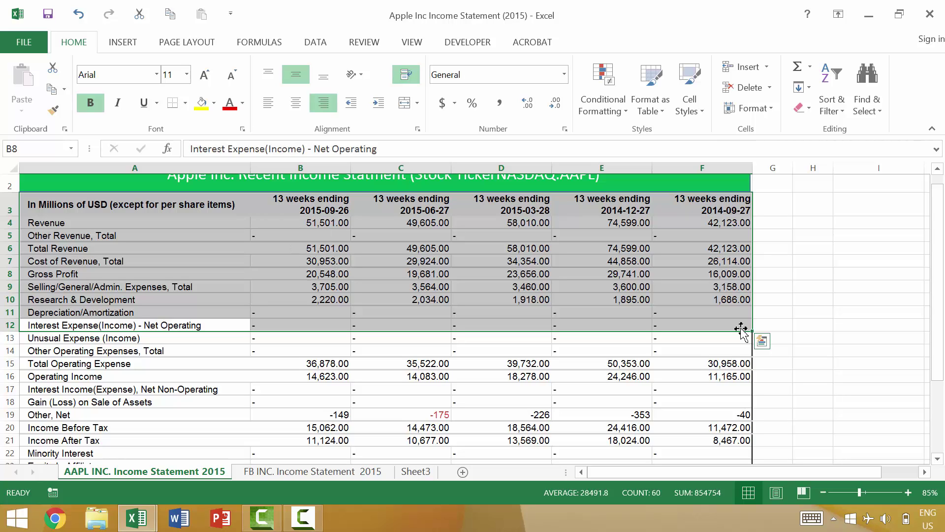
key("shift+Return")
key("shift+Return")
key("shift+Return")
key("shift+Return")
key("shift+Return")
key("shift+Return")
key("shift+Return")
key("shift+Return")
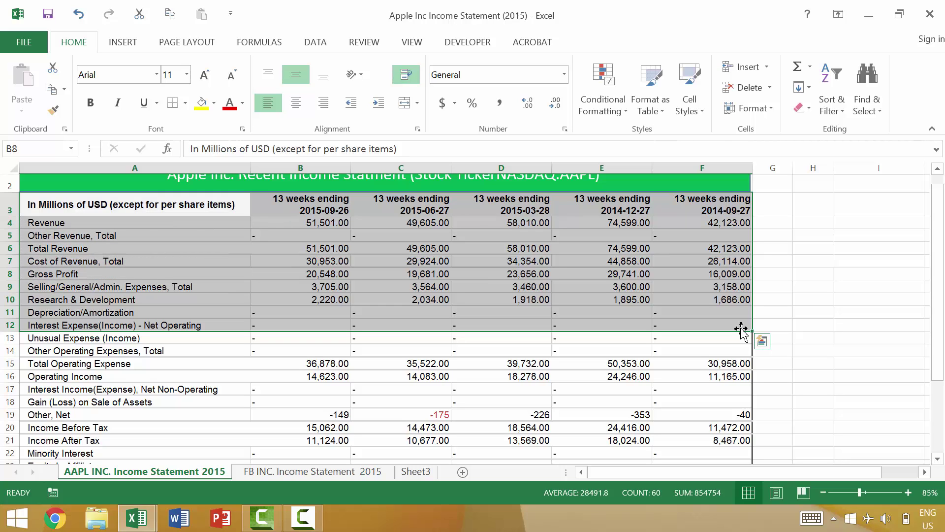
key("shift+Return")
key("shift+Return")
key("shift+Return")
key("shift+Return")
key("shift+Return")
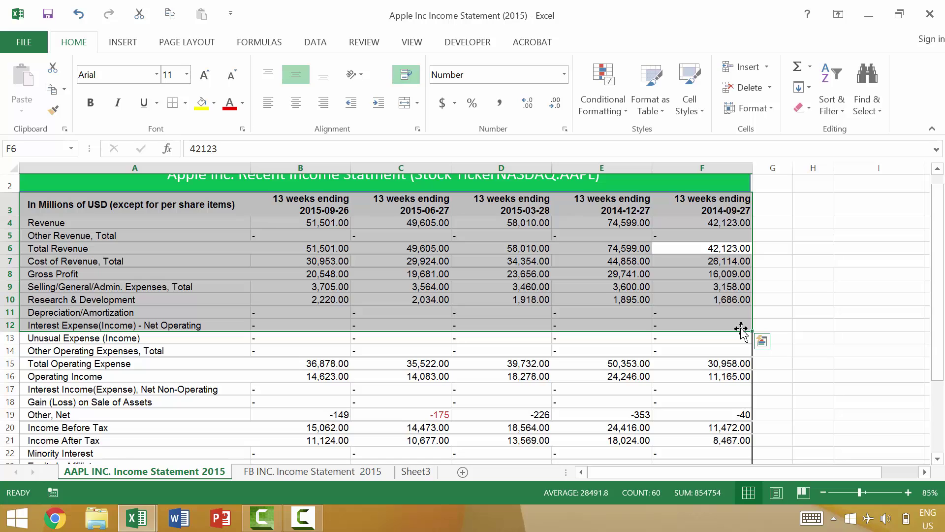
- Advance the active cell rightward row by row within the selected range, from F6 through row 7 to E8
key("Tab")
key("Tab")
key("Tab")
key("Tab")
key("Tab")
key("Tab")
key("Tab")
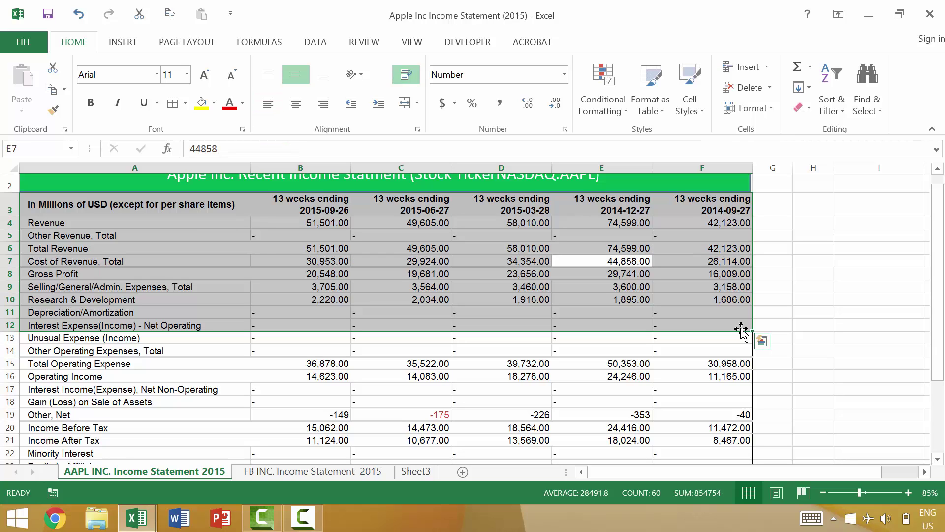
key("Tab")
key("Tab")
key("Tab")
key("Tab")
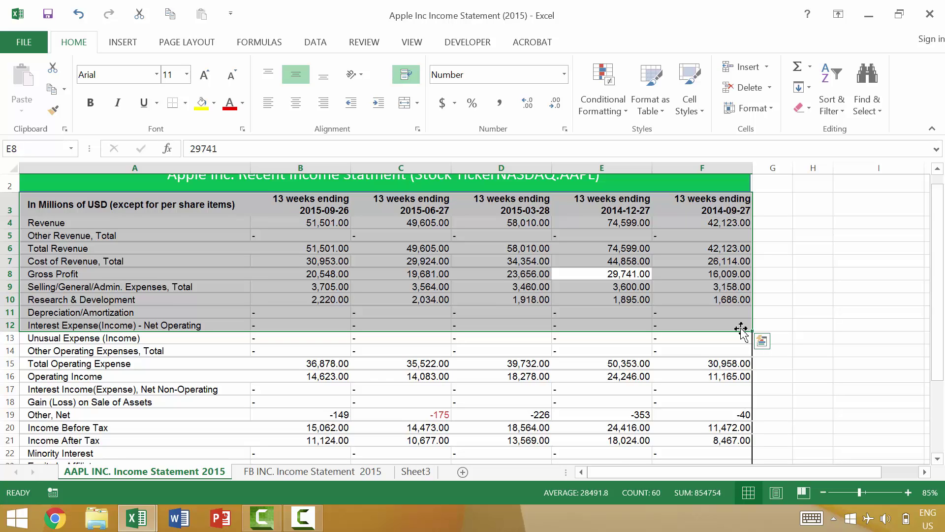
- Move the active cell backward row by row within the selection past B7, and advance it rightward again to E7
key("shift+Tab")
key("shift+Tab")
key("shift+Tab")
key("shift+Tab")
key("shift+Tab")
key("shift+Tab")
key("shift+Tab")
key("shift+Tab")
key("shift+Tab")
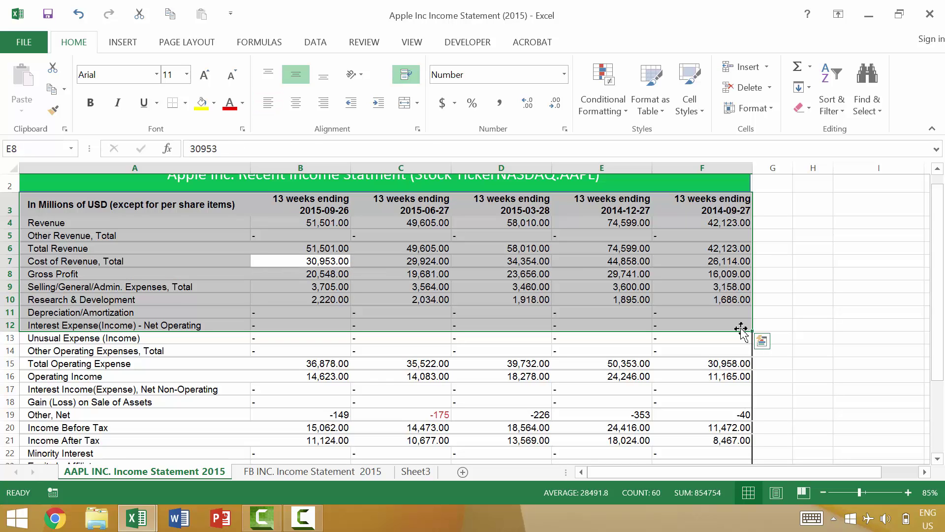
key("shift+Tab")
key("shift+Tab")
key("Tab")
key("Tab")
key("Tab")
key("Tab")
key("Tab")
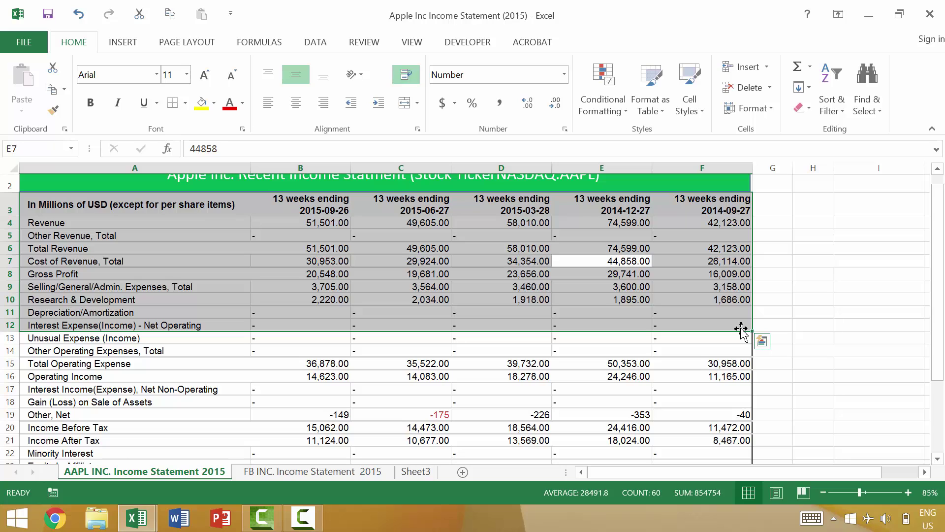
- Move the active cell back along row 7 to A7, down column A to A11, and one cell backward to F10
key("shift+Tab")
key("shift+Tab")
key("shift+Tab")
key("shift+Tab")
key("Return")
key("Return")
key("Return")
key("Return")
key("shift+Tab")
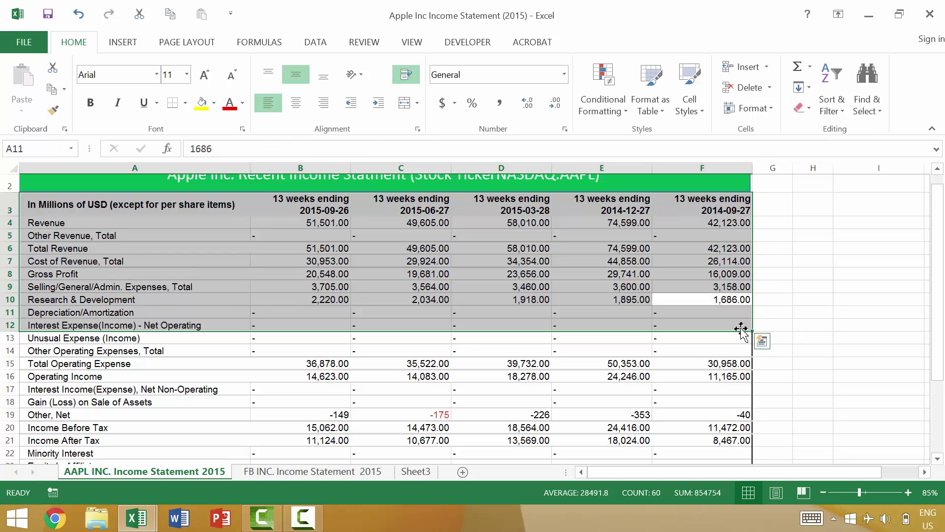
- Move the active cell up column F from F10 to F5 while keeping A3:F12 selected
key("shift+Return")
key("shift+Return")
key("shift+Return")
key("shift+Return")
key("shift+Return")
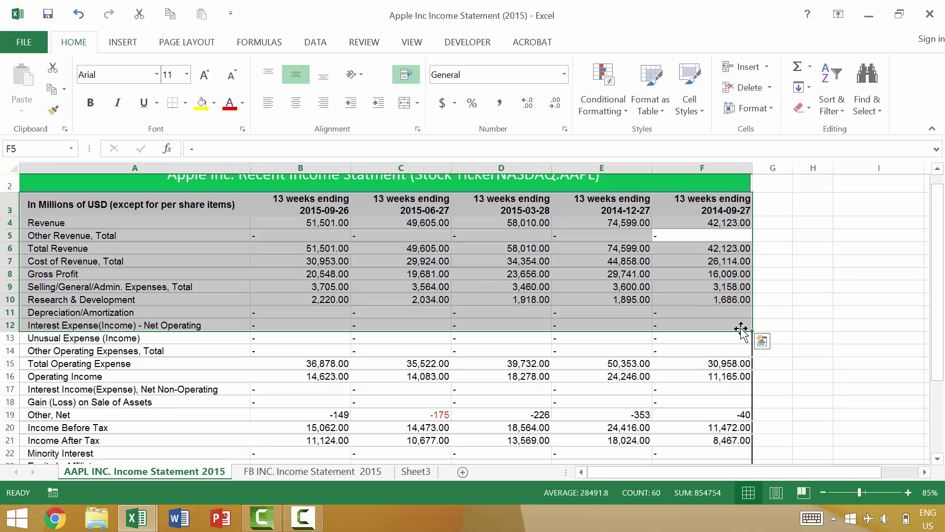
- Cycle the active cell around the corners of the selected range A3:F12, finishing at F3
key("ctrl+period")
key("ctrl+period")
key("ctrl+period")
key("ctrl+period")
key("ctrl+period")
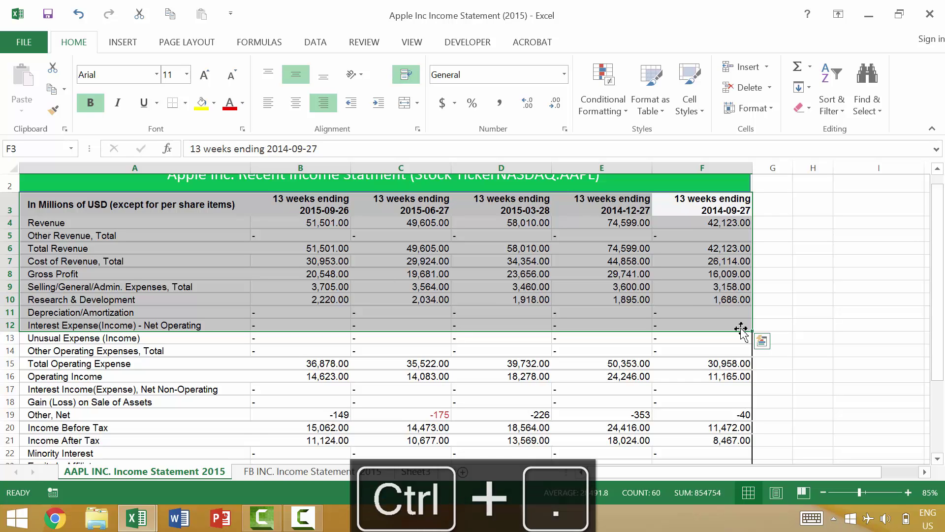
- Return to the active cell from the rows below the table and reduce the selection to cell F3 only
scroll(294, 222, "down", 9)
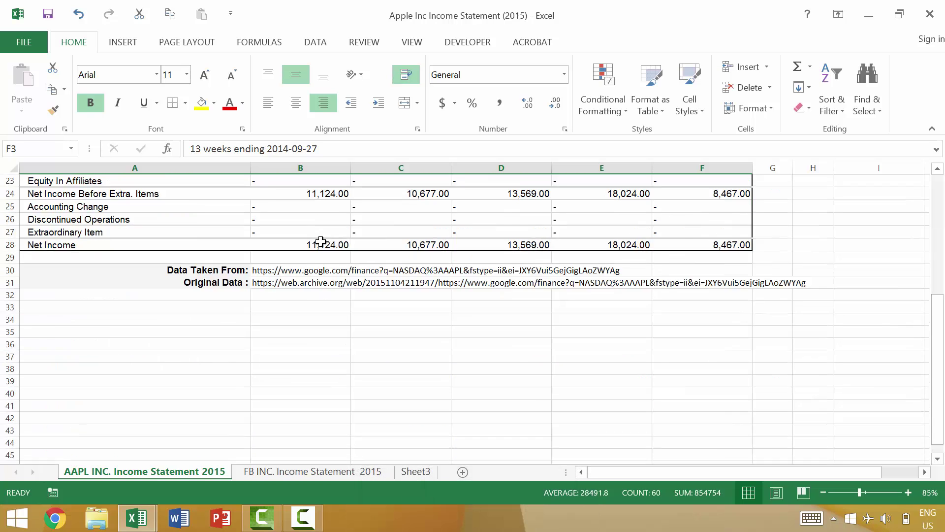
key("ctrl+BackSpace")
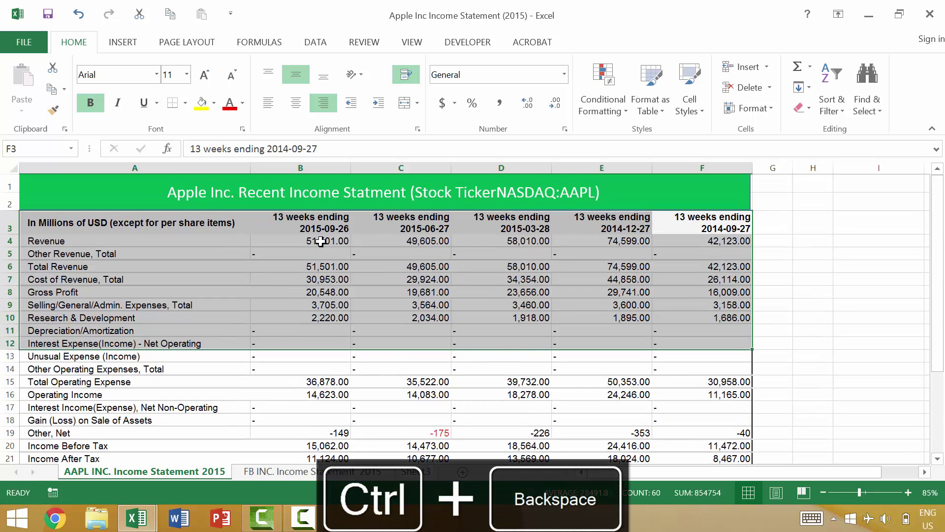
key("shift+BackSpace")
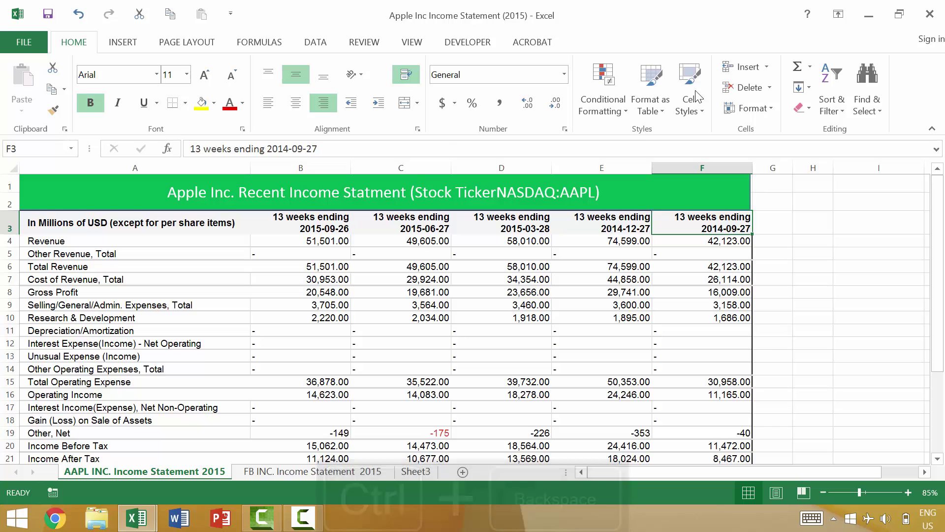